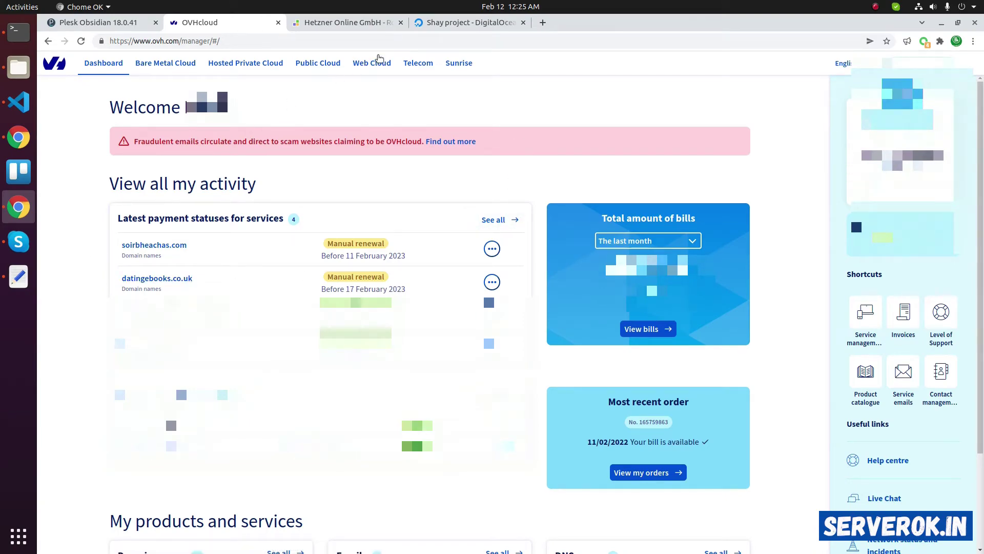
# - Navigate via Web Cloud and Domain names to the soirbheachas.com domain details
pyautogui.click(376, 62)
pyautogui.click(116, 119)
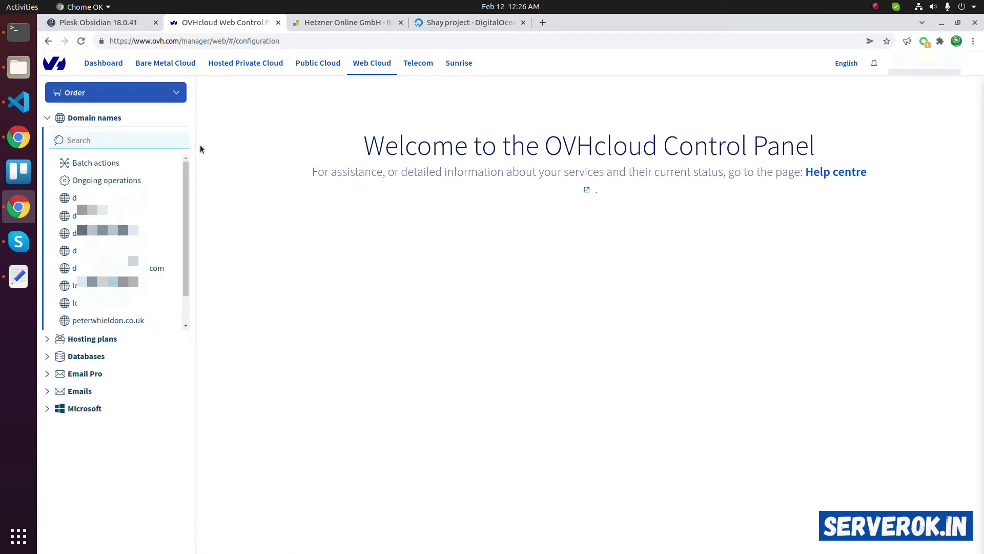
pyautogui.write('soirbheachas.com')
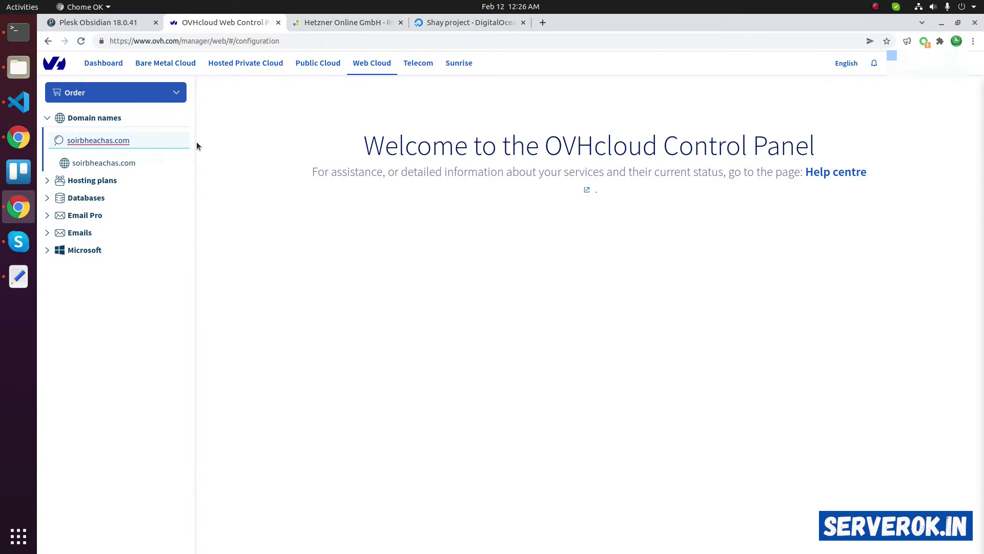
pyautogui.click(169, 164)
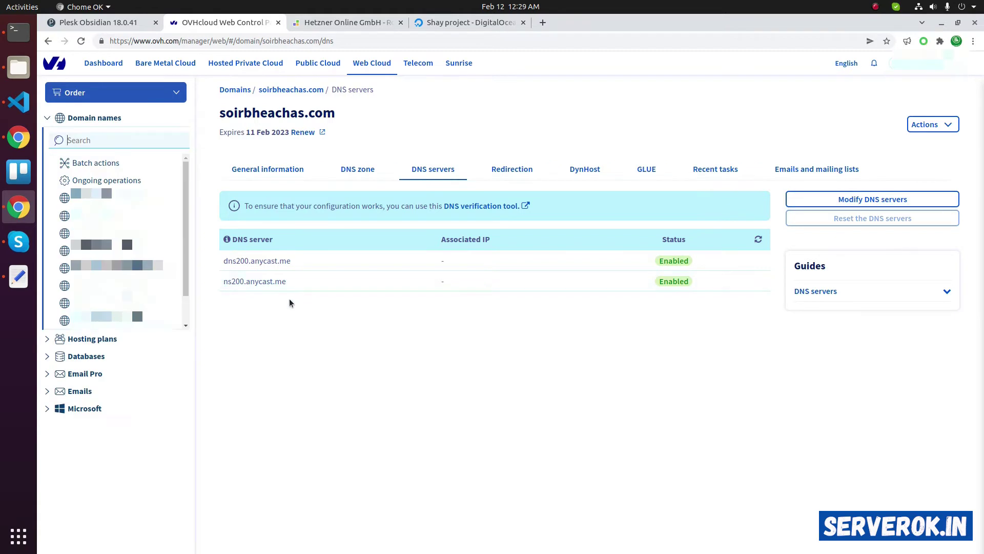
# - Highlight the current dns200.anycast.me server entry for review
pyautogui.moveTo(218, 265); pyautogui.dragTo(290, 273)
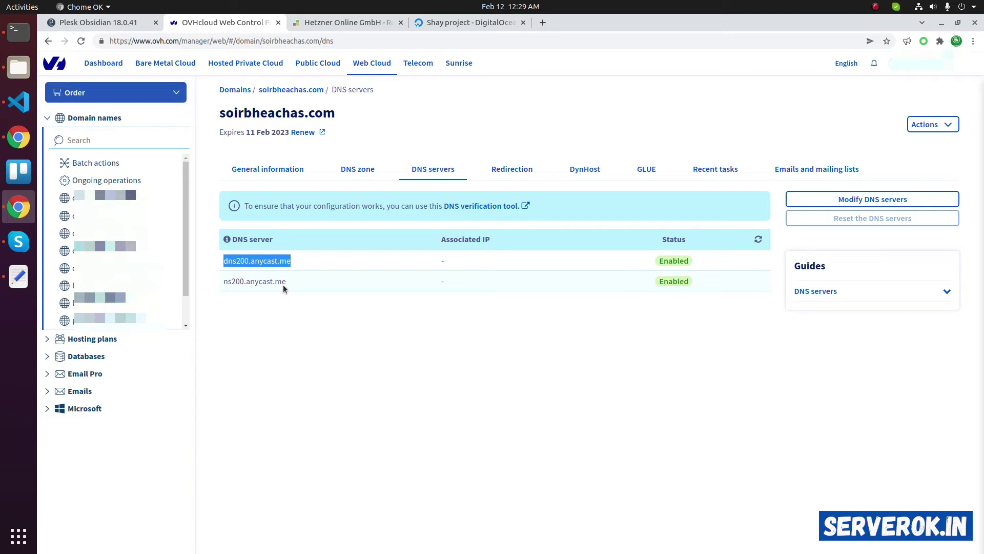
# - Enter Modify DNS servers and replace the first server with ns1.londonserver.ovh from the notes
pyautogui.click(853, 206)
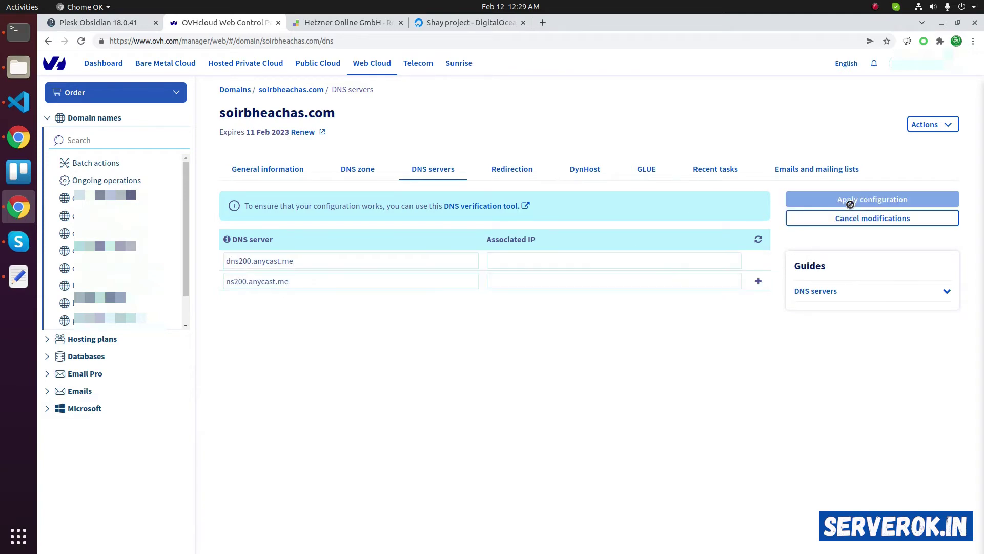
pyautogui.doubleClick(311, 262)
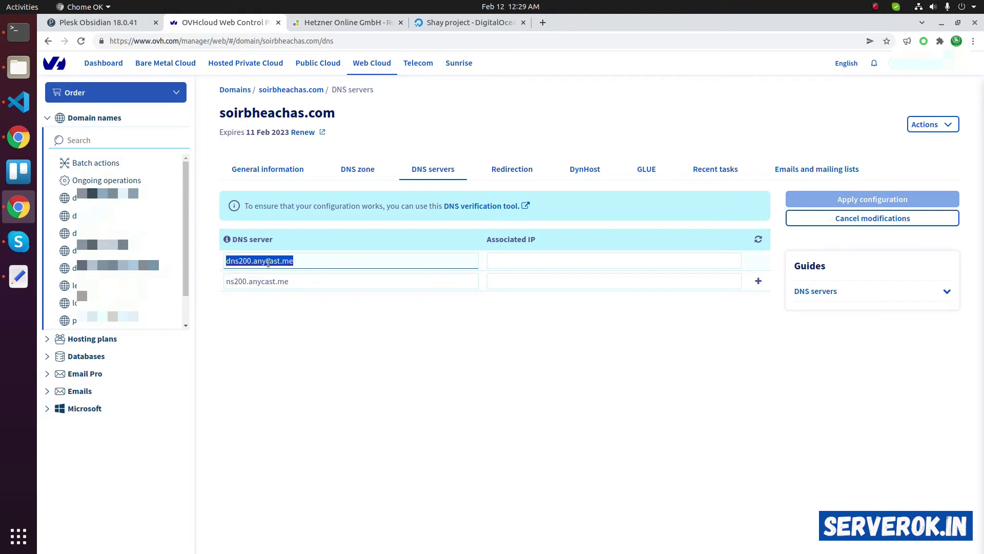
pyautogui.hotkey('alt', 'Tab')
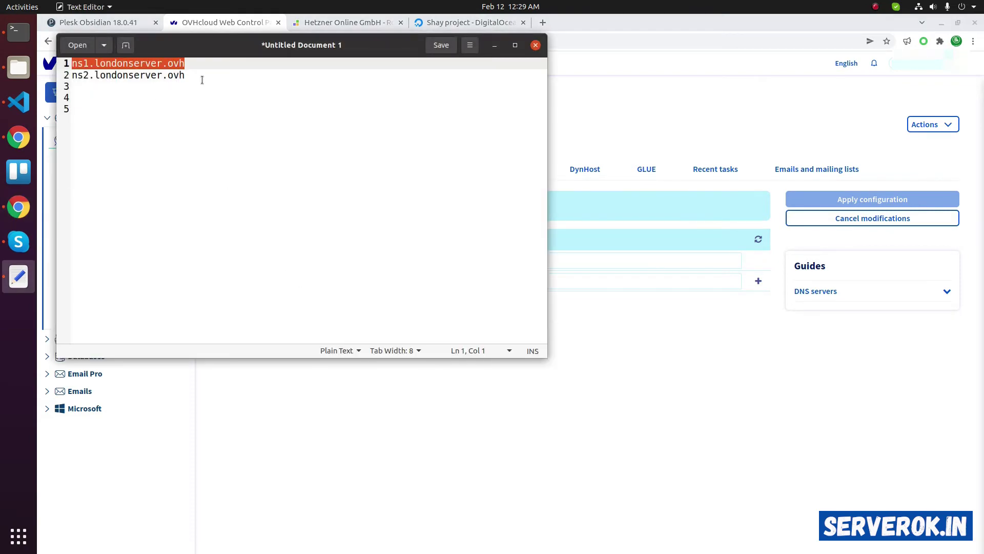
pyautogui.hotkey('ctrl', 'c')
pyautogui.hotkey('alt', 'Tab')
pyautogui.hotkey('ctrl', 'v')
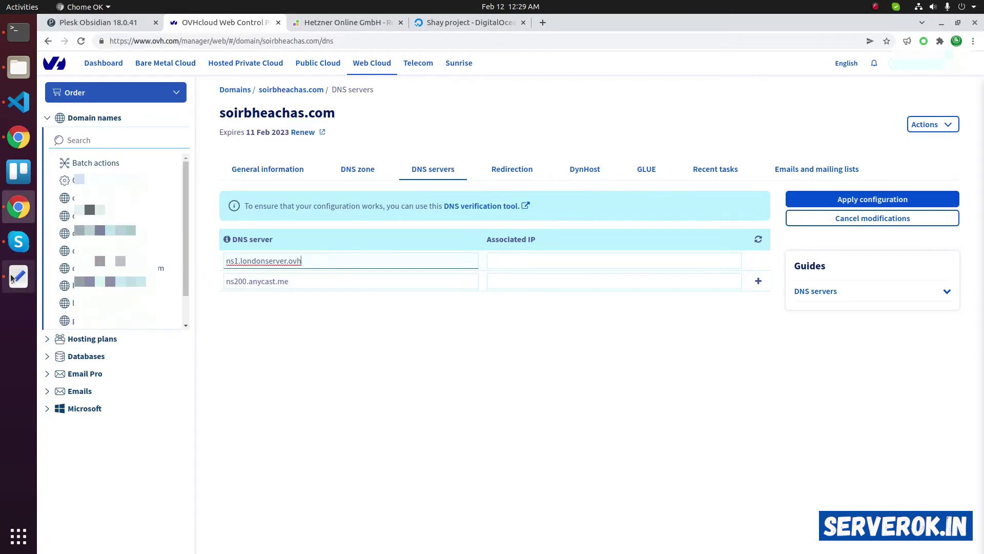
# - Replace the second server with ns2.londonserver.ovh copied from the notes
pyautogui.hotkey('alt', 'Tab')
pyautogui.press('Down')
pyautogui.hotkey('shift', 'End')
pyautogui.hotkey('ctrl', 'c')
pyautogui.hotkey('alt', 'Tab')
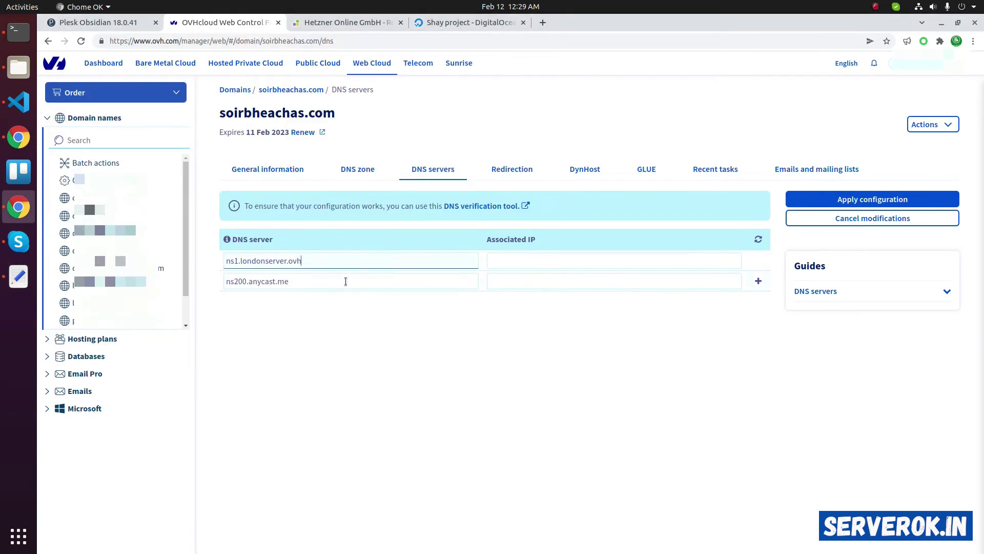
pyautogui.doubleClick(338, 285)
pyautogui.hotkey('ctrl', 'v')
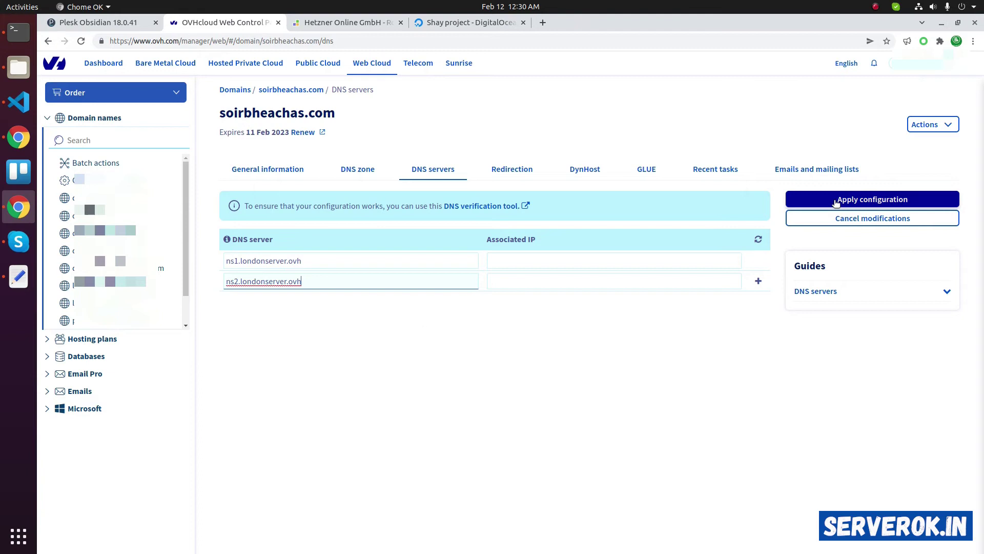
# - Apply the configuration so the londonserver.ovh entries start propagating
pyautogui.click(860, 201)
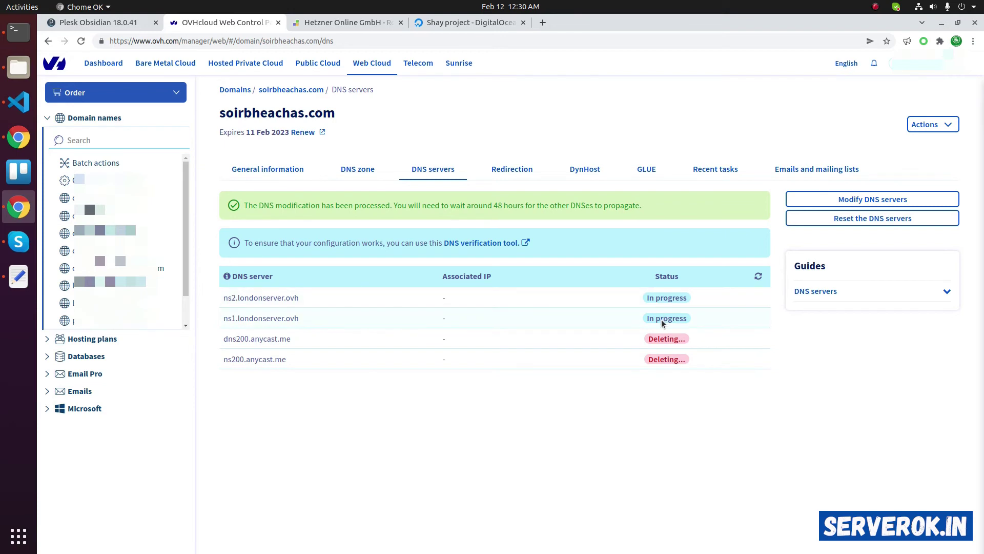
# - View Recent tasks and highlight the DomainDnsUpdate task's Planned status
pyautogui.click(709, 171)
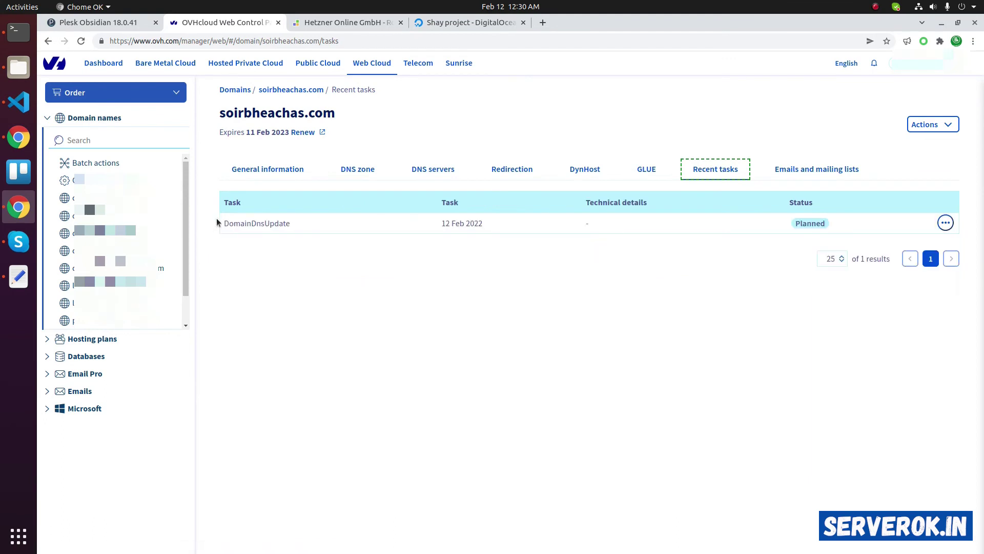
pyautogui.moveTo(761, 228); pyautogui.dragTo(885, 227)
pyautogui.click(874, 227)
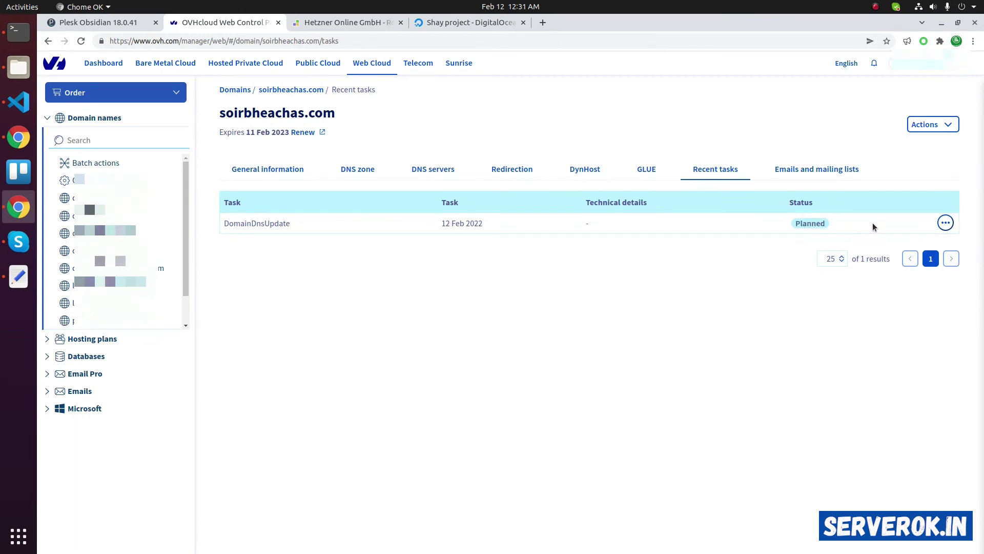